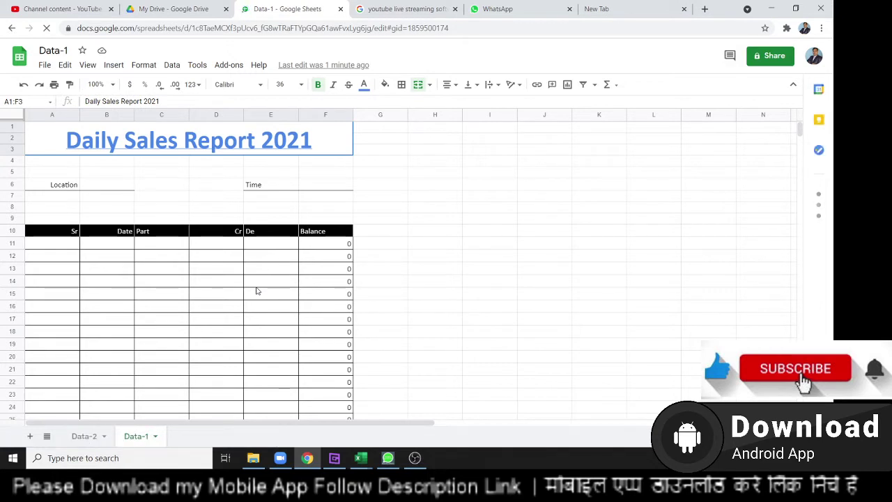
Copy the Data-1 sheet link from the Share dialog while access is still restricted
{"action": "left_click", "coordinate": [770, 55]}
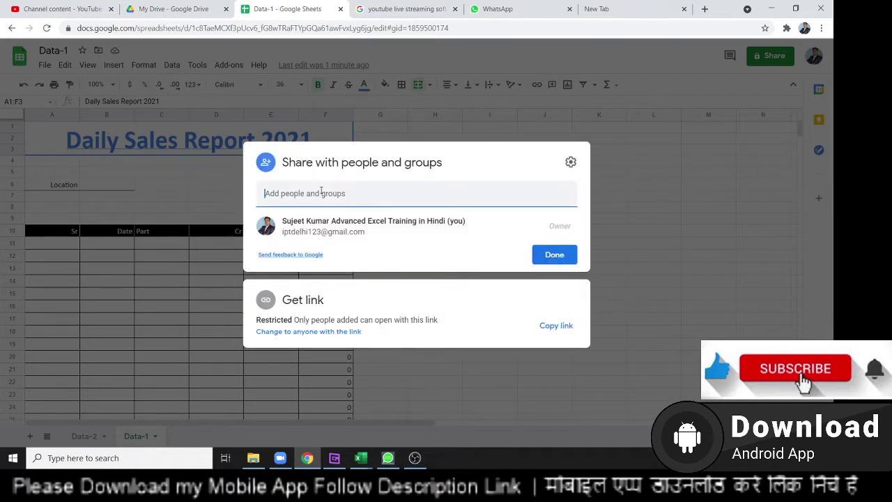
{"action": "left_click", "coordinate": [320, 193]}
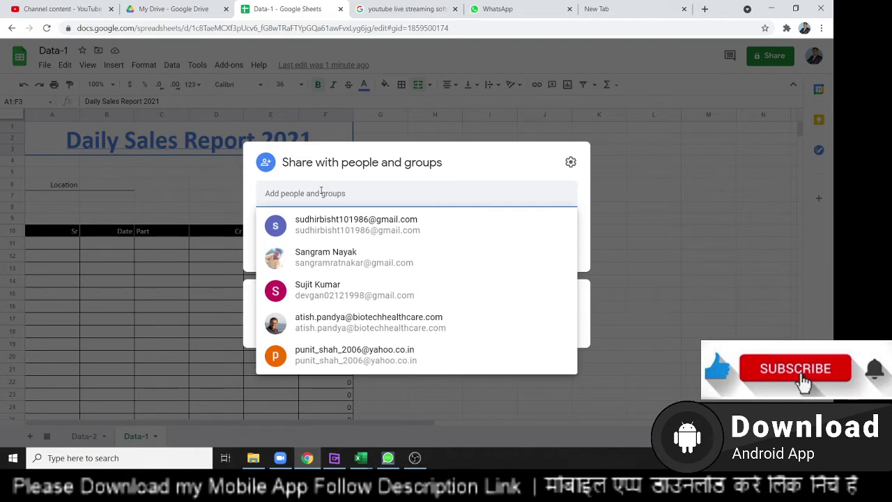
{"action": "key", "text": "Escape"}
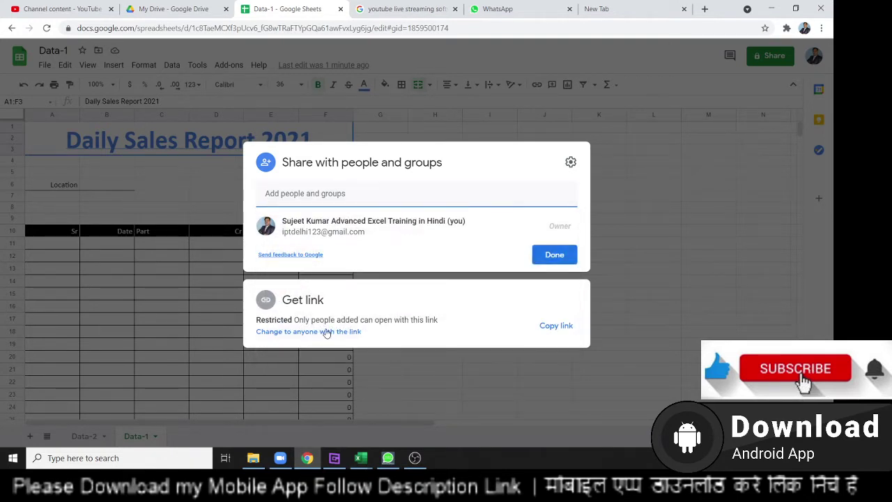
{"action": "left_click", "coordinate": [551, 327]}
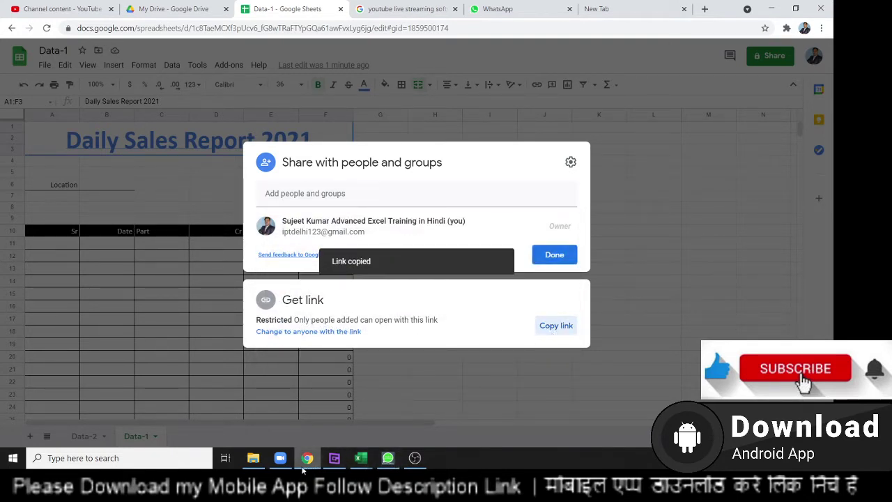
{"action": "left_click", "coordinate": [149, 454]}
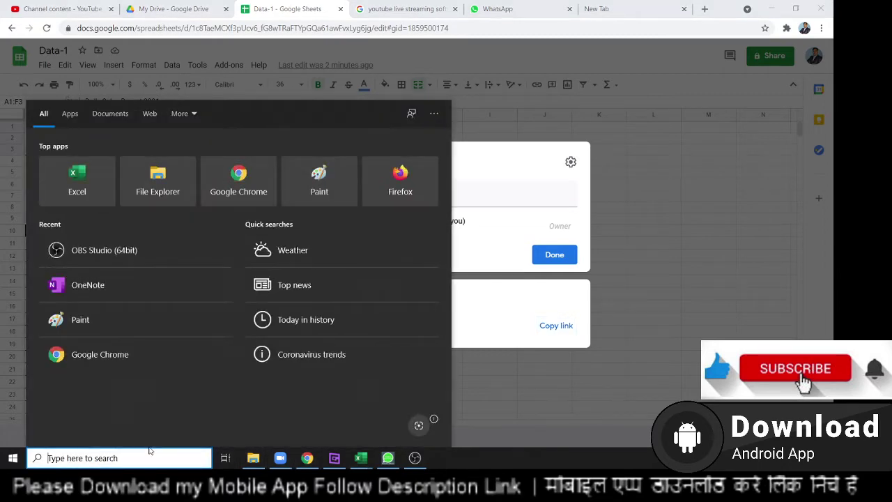
Launch Firefox from Windows search by typing 'mo'
{"action": "type", "text": "mo"}
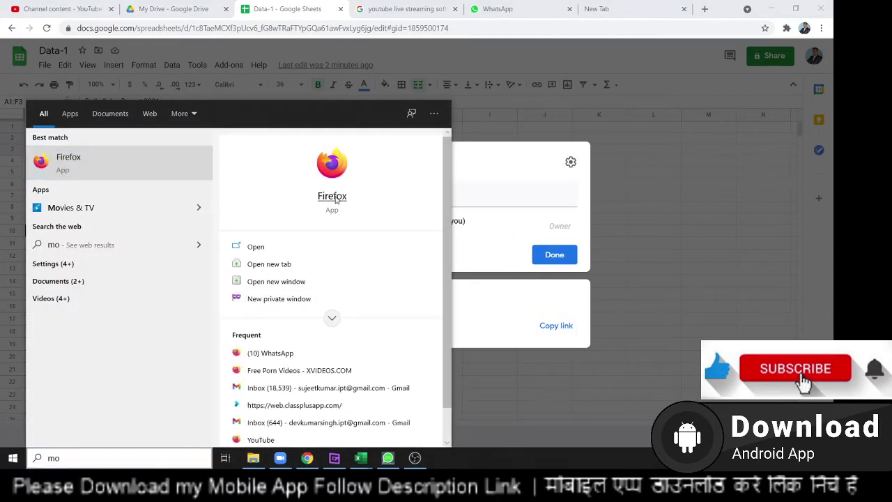
{"action": "key", "text": "Escape"}
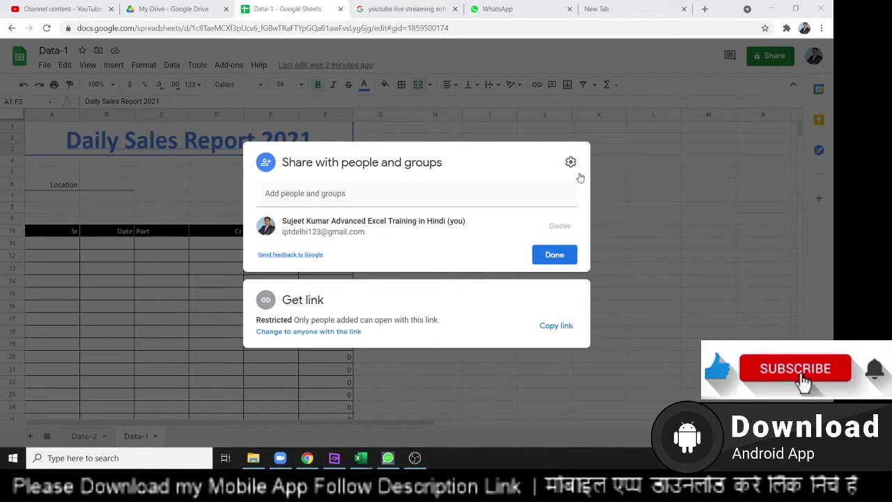
{"action": "left_click", "coordinate": [571, 162]}
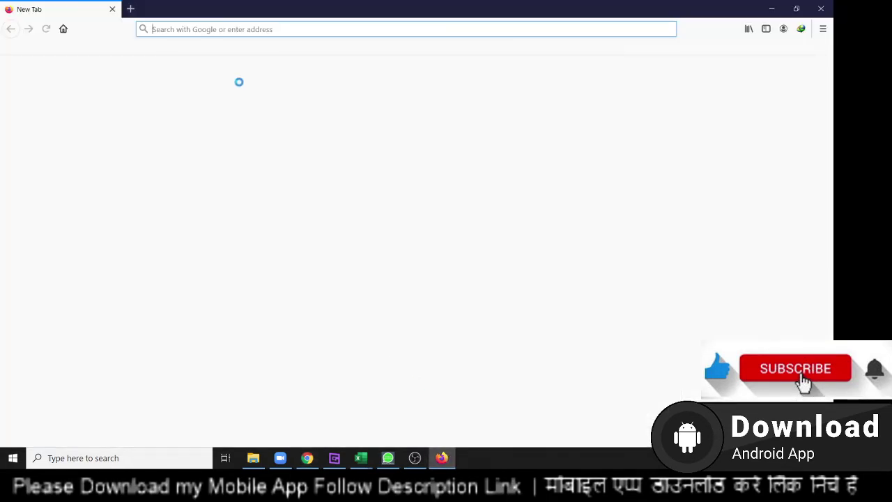
Open the pasted restricted link in Firefox, reaching the 'You need access' page
{"action": "key", "text": "ctrl+v"}
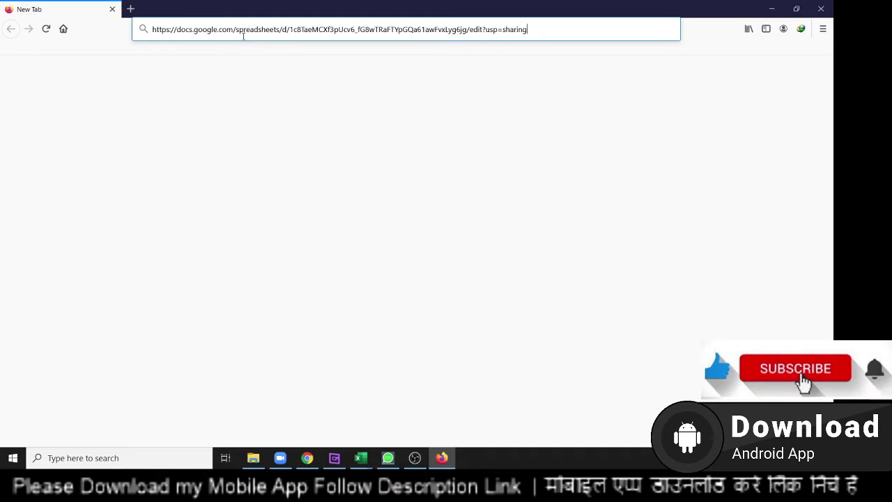
{"action": "key", "text": "Return"}
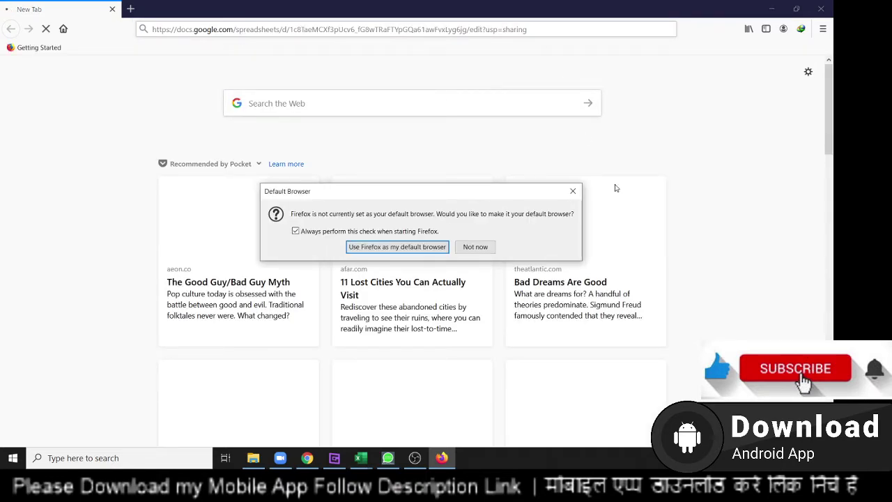
{"action": "left_click", "coordinate": [475, 246]}
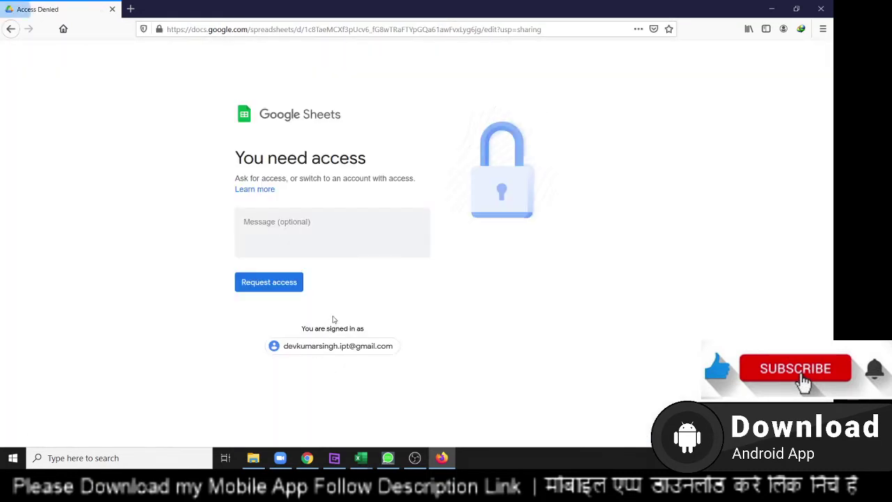
{"action": "left_click", "coordinate": [283, 257]}
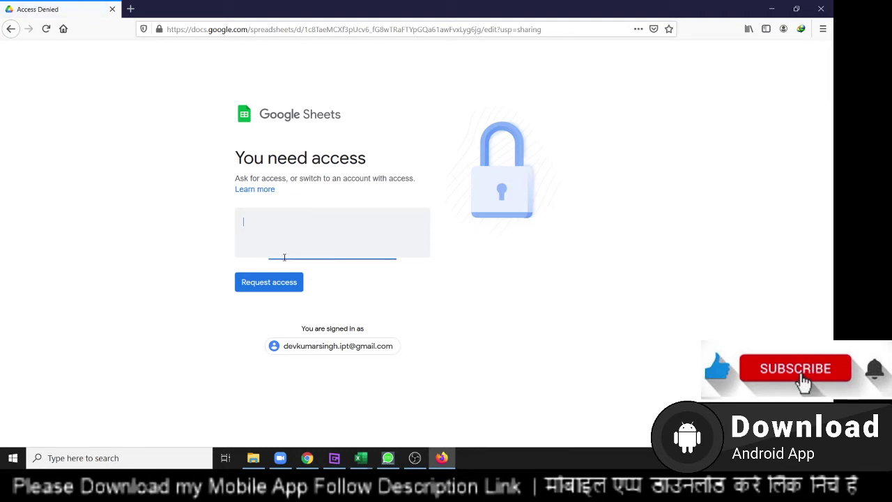
{"action": "left_click", "coordinate": [387, 458]}
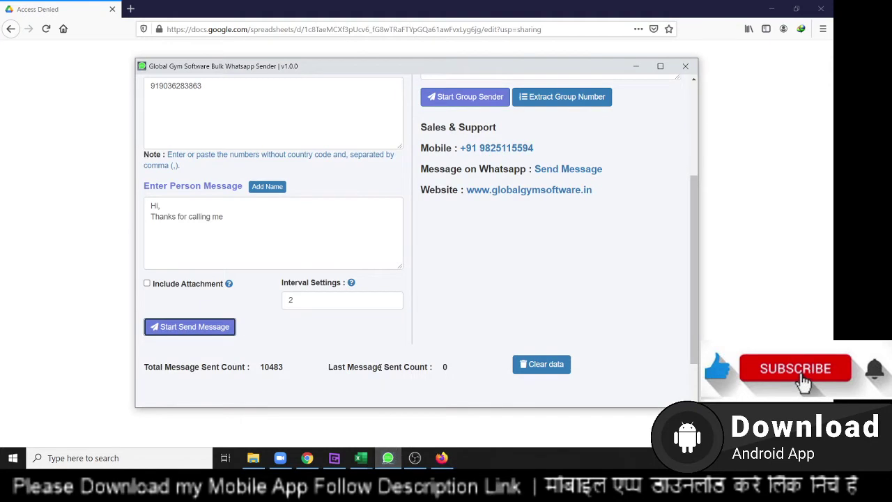
In Chrome, set Data-1's general access to 'Anyone with the link' as Viewer
{"action": "mouse_move", "coordinate": [307, 458]}
{"action": "left_click", "coordinate": [328, 406]}
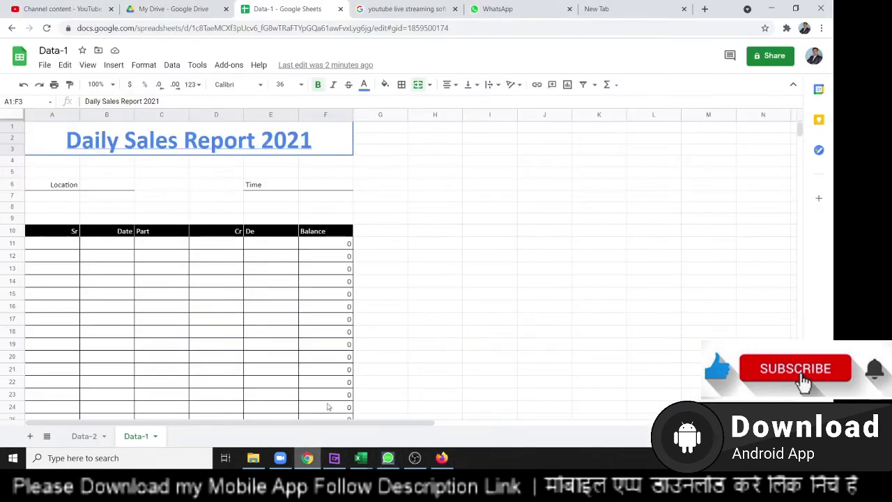
{"action": "left_click", "coordinate": [762, 62]}
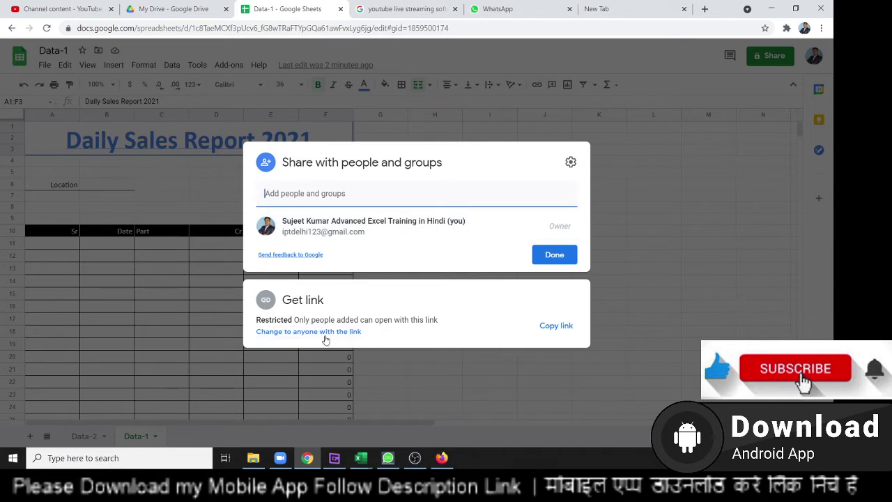
{"action": "left_click", "coordinate": [284, 332]}
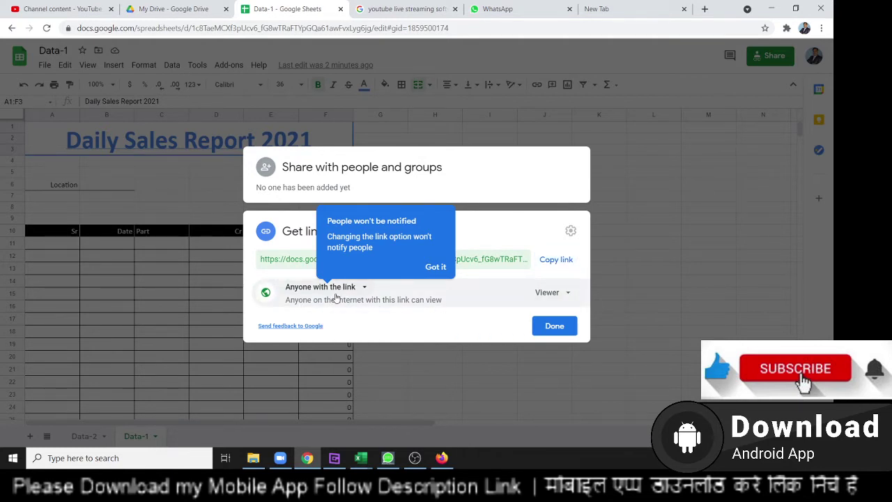
{"action": "left_click", "coordinate": [566, 296]}
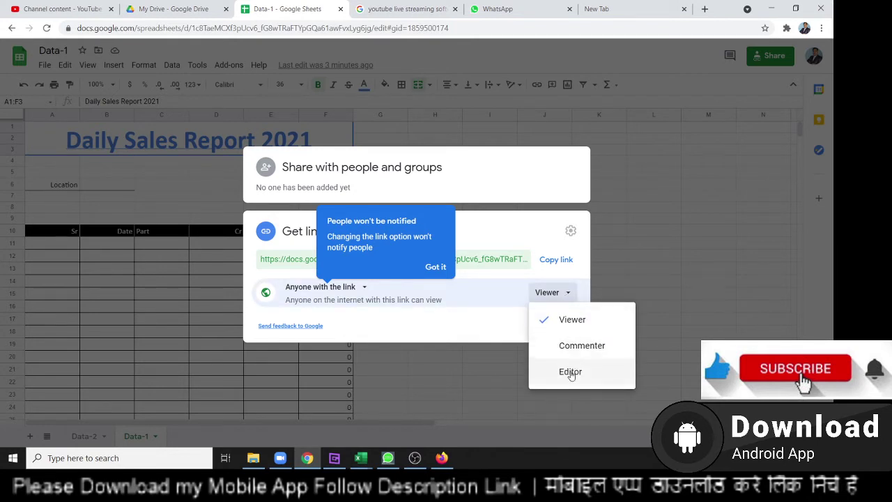
{"action": "left_click", "coordinate": [487, 339]}
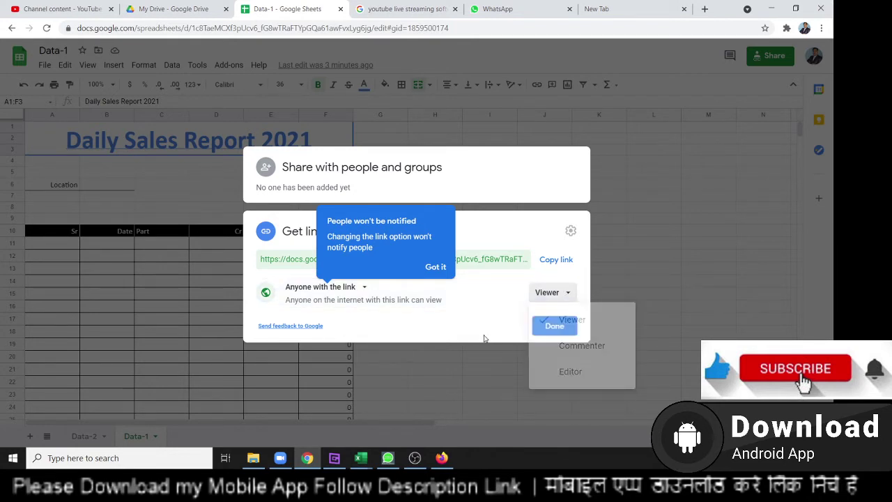
{"action": "left_click", "coordinate": [432, 274]}
{"action": "left_click", "coordinate": [561, 327]}
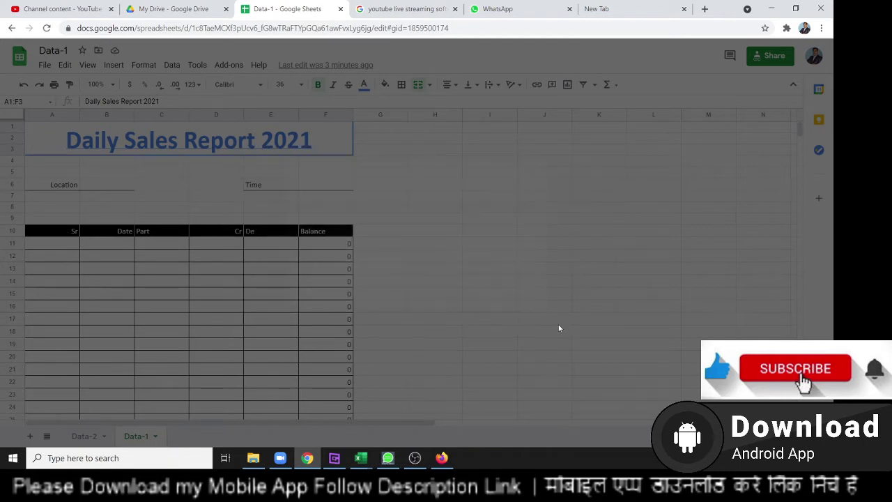
Copy the public view link for Data-1
{"action": "left_click", "coordinate": [770, 56]}
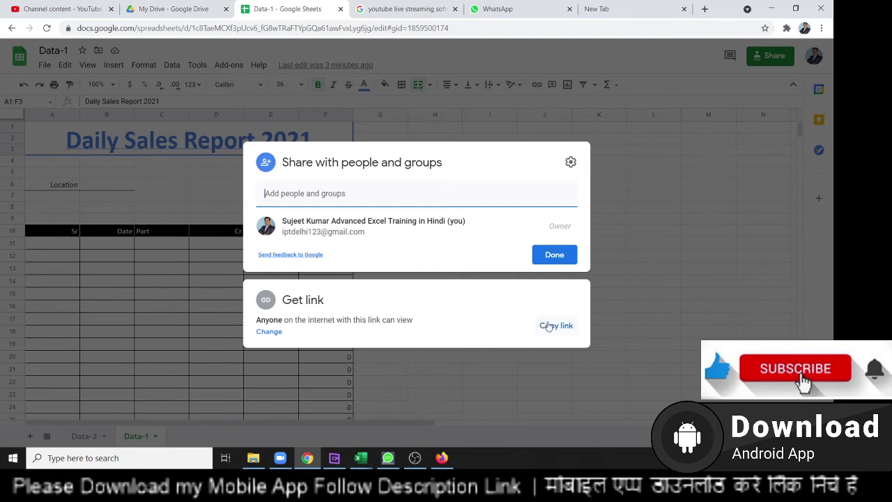
{"action": "left_click", "coordinate": [548, 326]}
{"action": "left_click", "coordinate": [705, 144]}
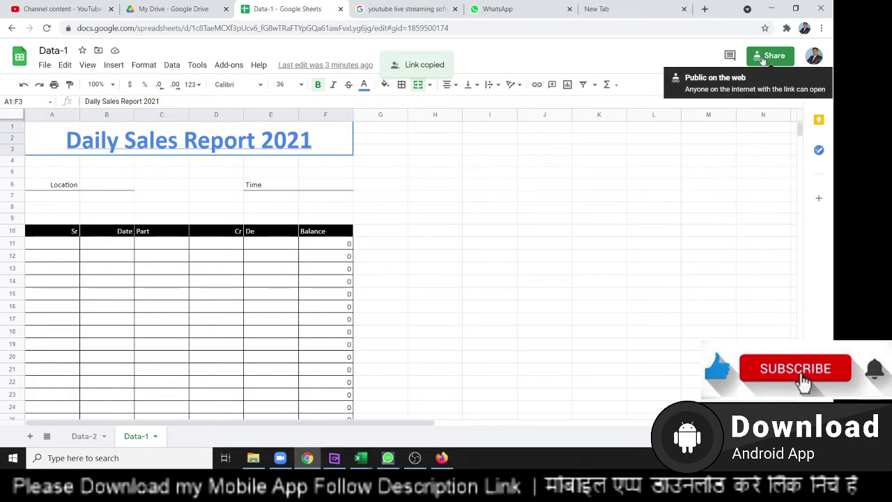
Load the public link in Firefox and view the Data-1 sheet in view-only mode
{"action": "left_click", "coordinate": [443, 458]}
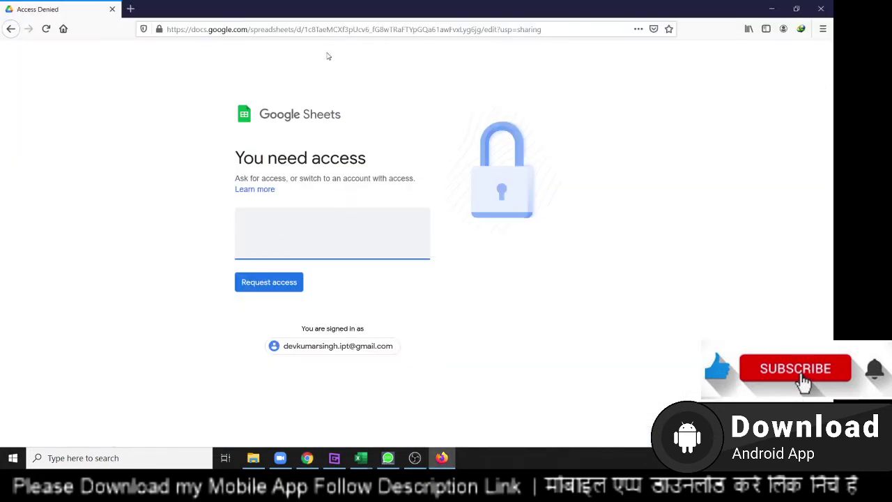
{"action": "left_click", "coordinate": [324, 29]}
{"action": "key", "text": "ctrl+v"}
{"action": "key", "text": "Return"}
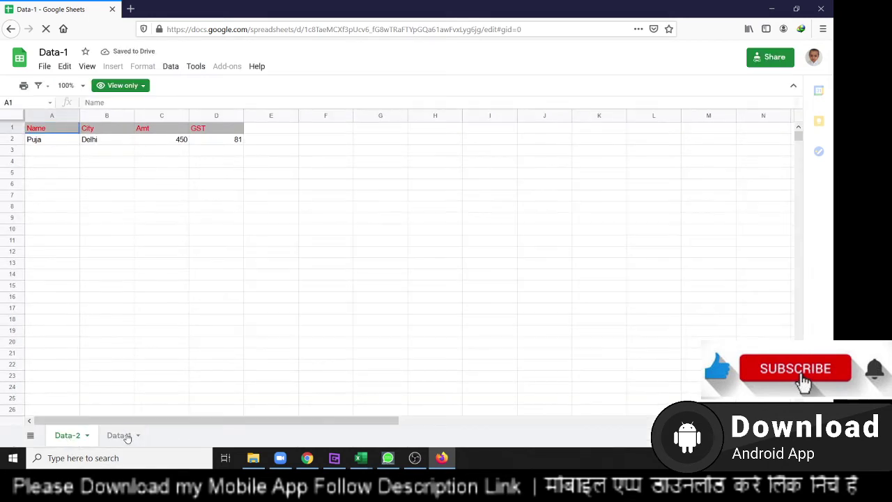
{"action": "left_click", "coordinate": [119, 435]}
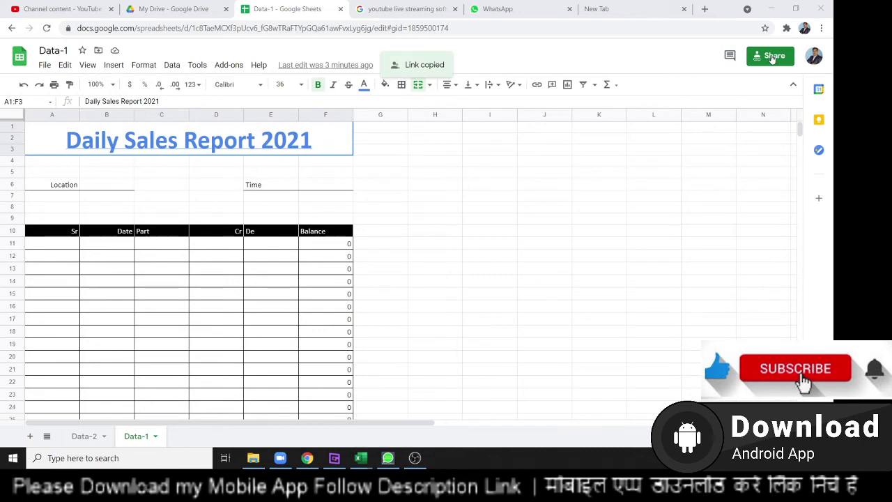
Confirm link access stays Viewer in the sharing settings and switch to sharing with specific people
{"action": "left_click", "coordinate": [772, 57]}
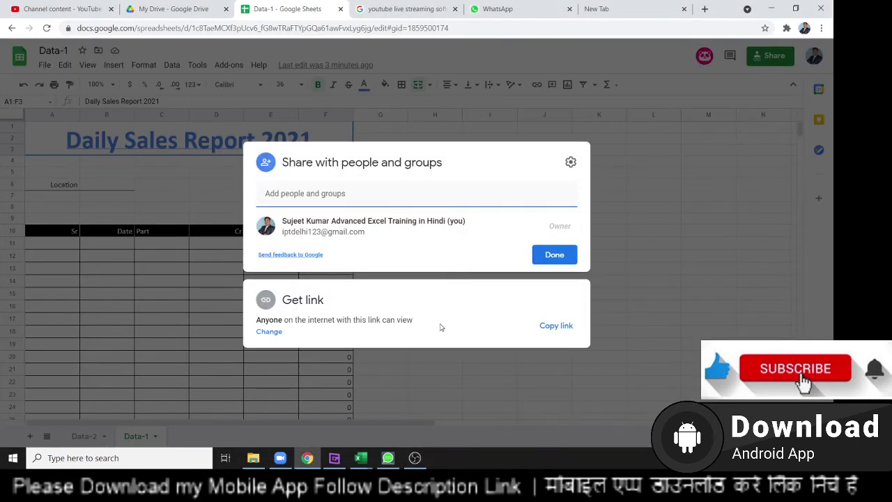
{"action": "left_click", "coordinate": [269, 331]}
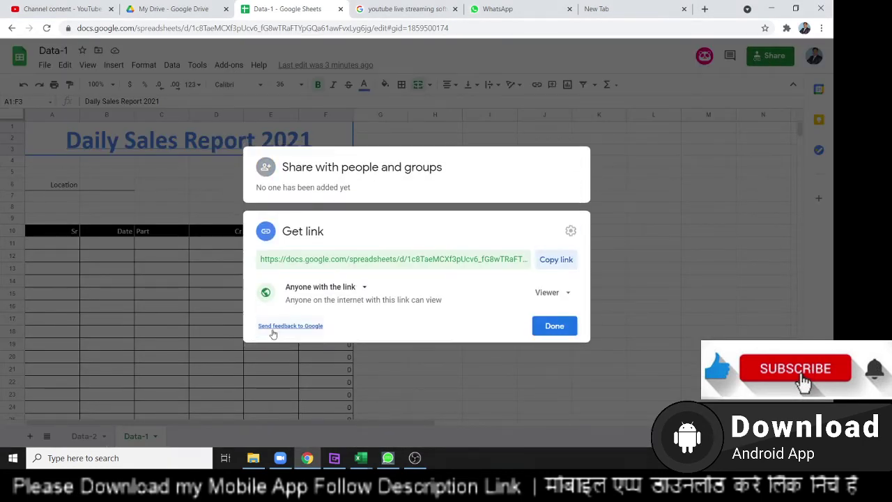
{"action": "left_click", "coordinate": [559, 296]}
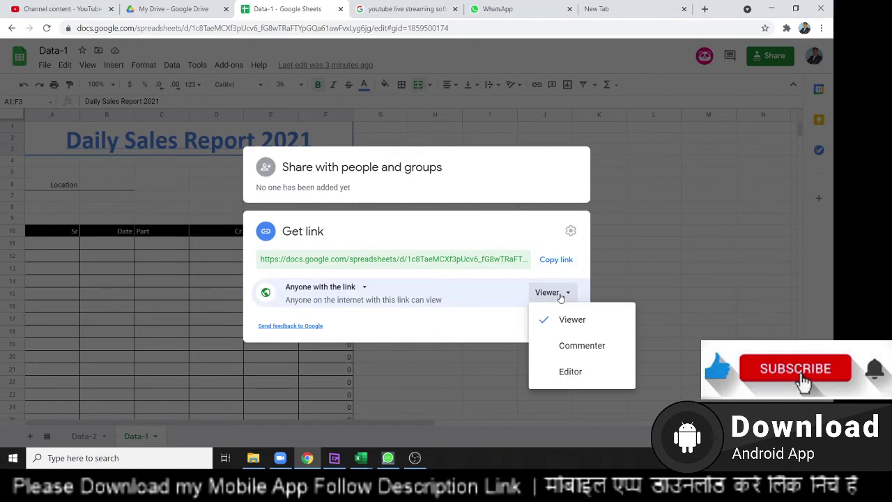
{"action": "left_click", "coordinate": [560, 296]}
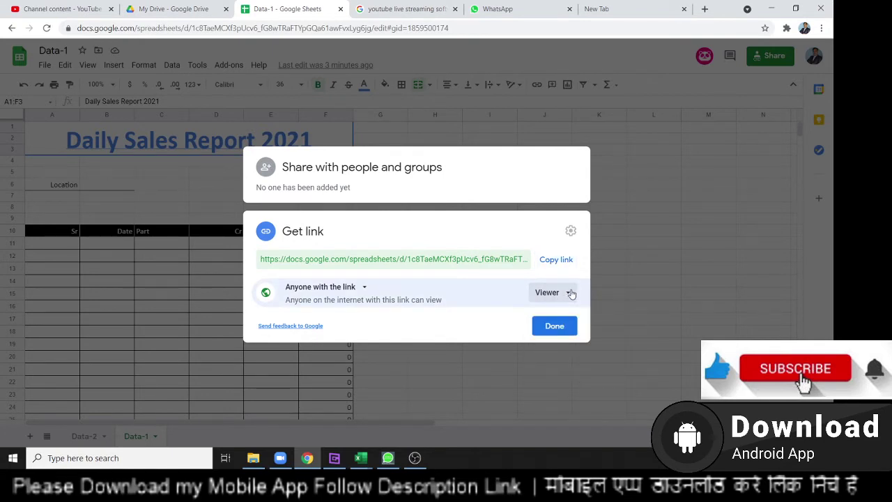
{"action": "left_click", "coordinate": [572, 294]}
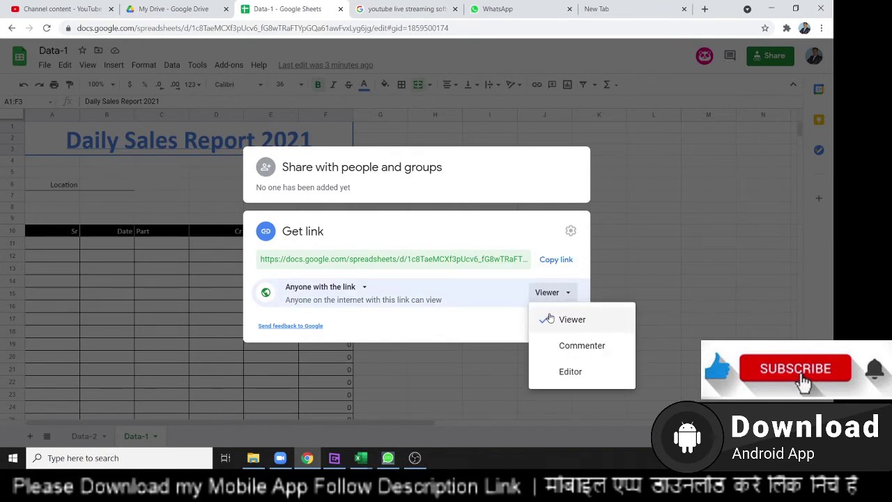
{"action": "left_click", "coordinate": [550, 317]}
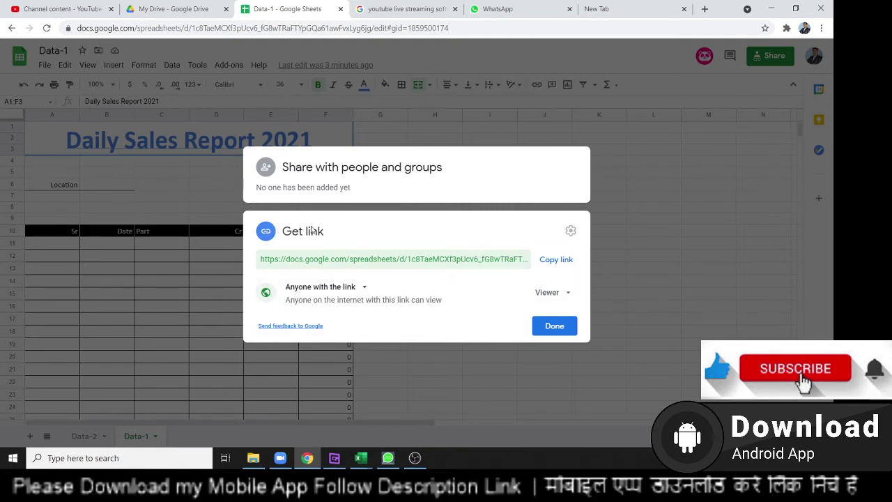
{"action": "left_click", "coordinate": [345, 183]}
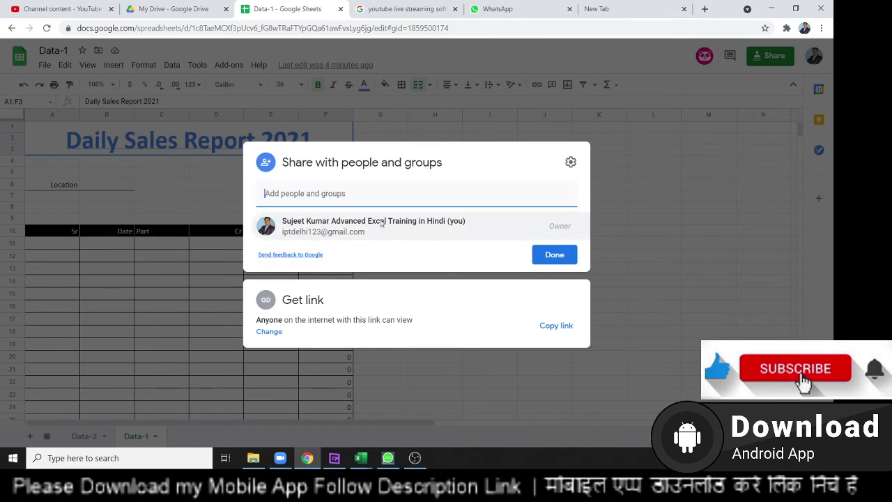
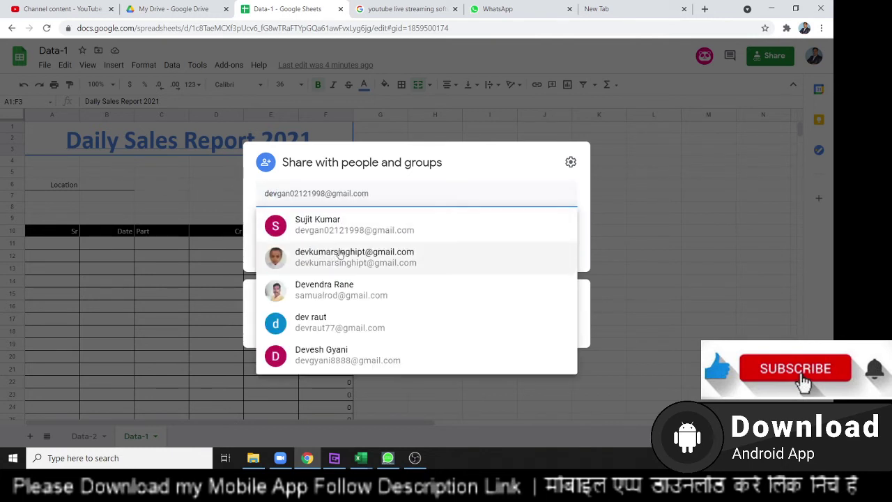
Add the person's e-mail address as a Viewer on Data-1 and send the invitation
{"action": "left_click", "coordinate": [340, 257]}
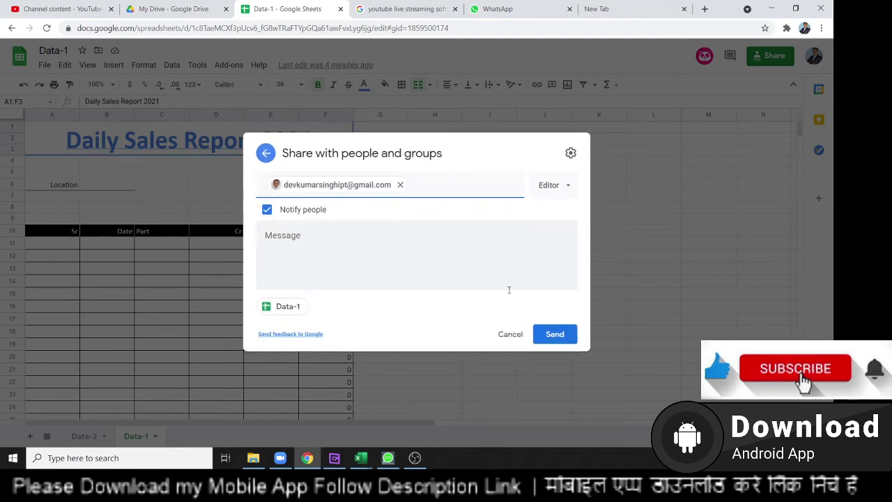
{"action": "left_click", "coordinate": [549, 186]}
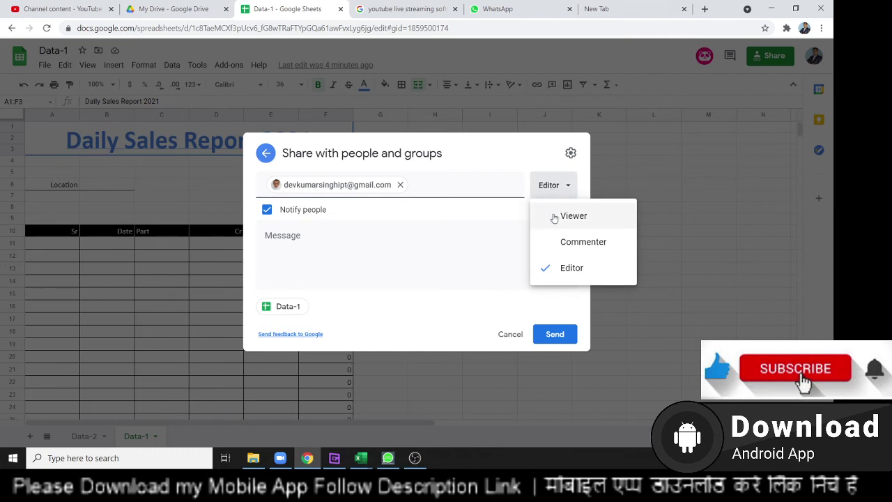
{"action": "left_click", "coordinate": [554, 218]}
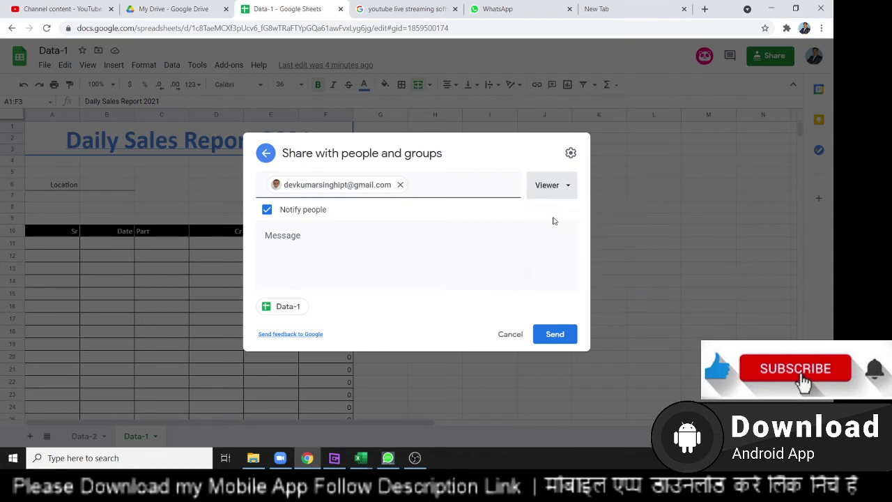
{"action": "left_click", "coordinate": [547, 334]}
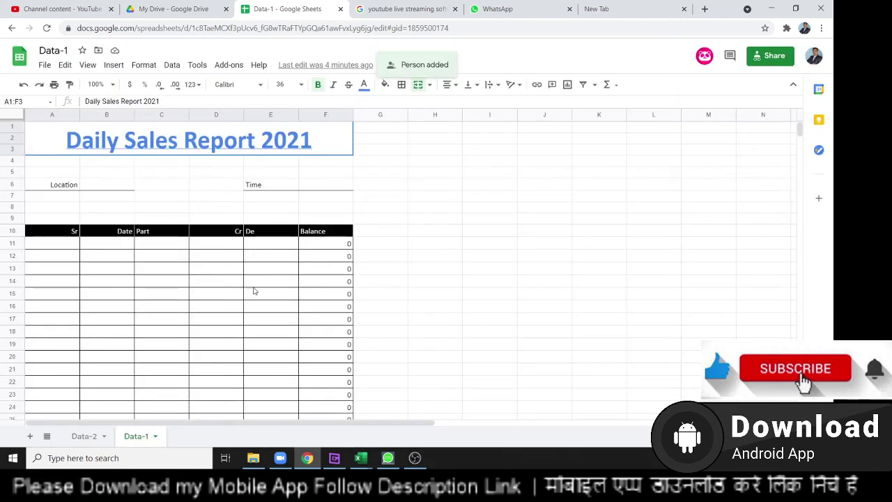
{"action": "left_click", "coordinate": [252, 284]}
Download Data-1 via File > Download > Microsoft Excel (.xlsx)
{"action": "scroll", "coordinate": [225, 304], "scroll_direction": "down", "scroll_amount": 5}
{"action": "scroll", "coordinate": [223, 300], "scroll_direction": "up", "scroll_amount": 1}
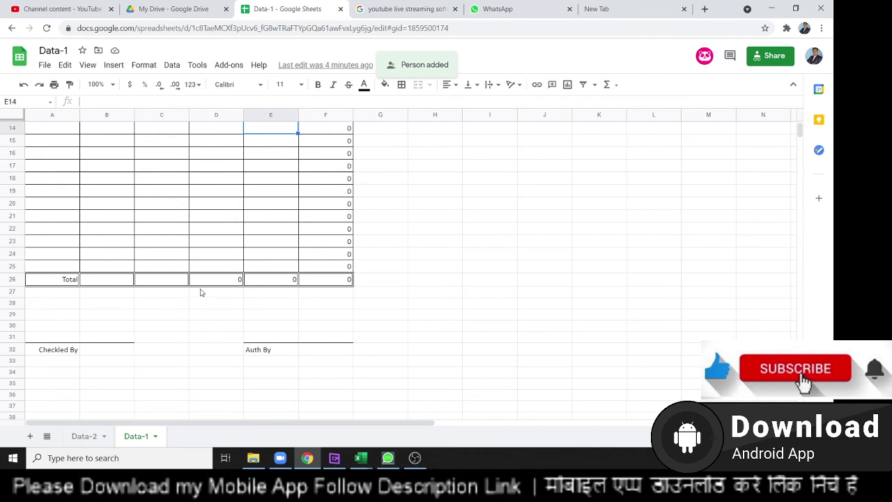
{"action": "scroll", "coordinate": [201, 293], "scroll_direction": "up", "scroll_amount": 2}
{"action": "scroll", "coordinate": [195, 293], "scroll_direction": "up", "scroll_amount": 2}
{"action": "scroll", "coordinate": [175, 287], "scroll_direction": "up", "scroll_amount": 1}
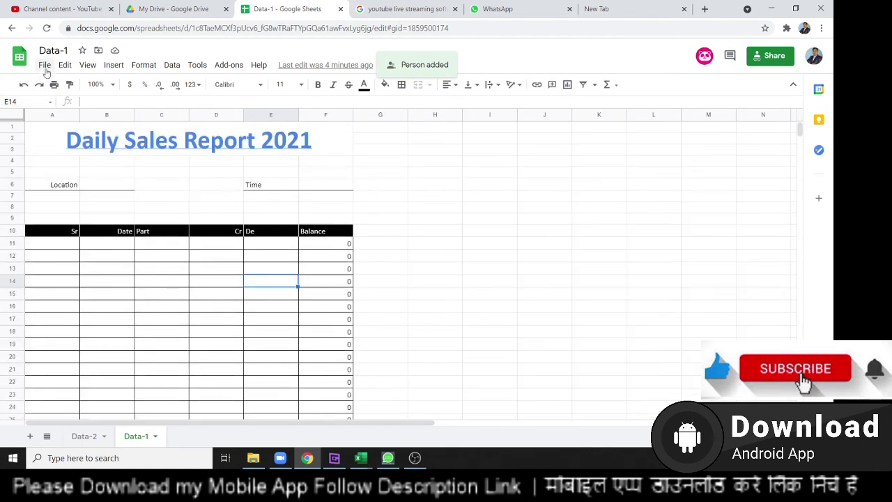
{"action": "left_click", "coordinate": [44, 67]}
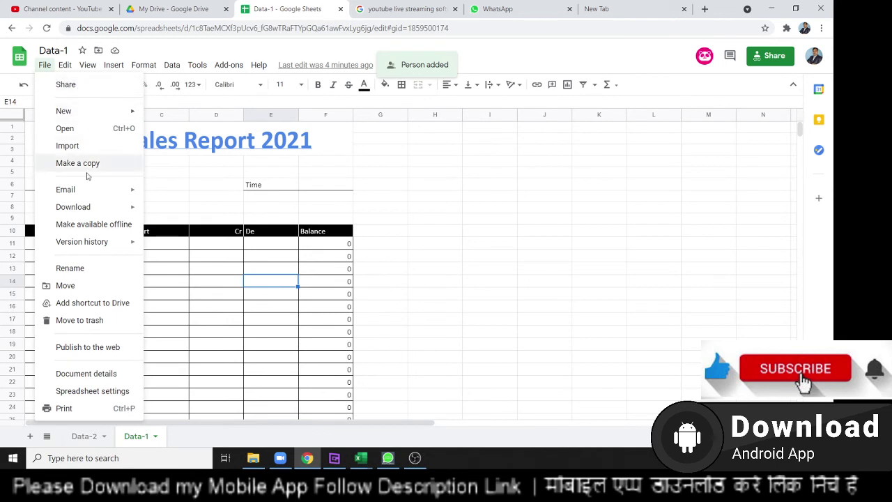
{"action": "mouse_move", "coordinate": [73, 207]}
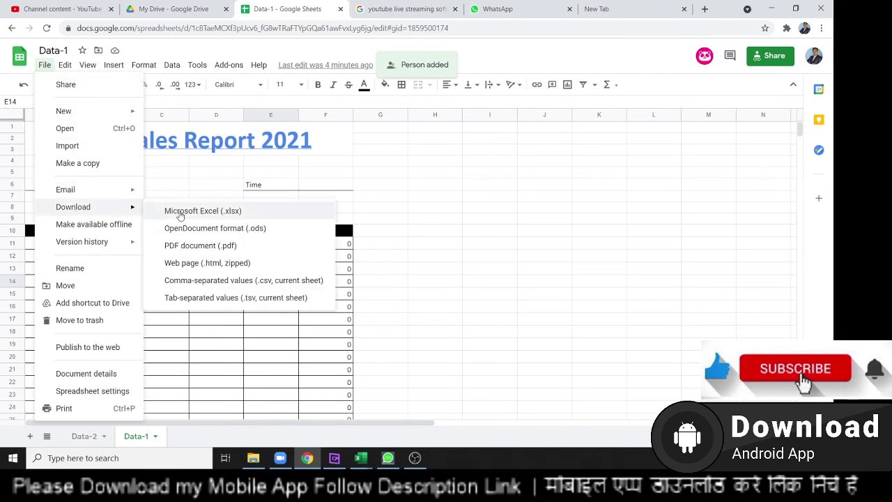
{"action": "left_click", "coordinate": [179, 211]}
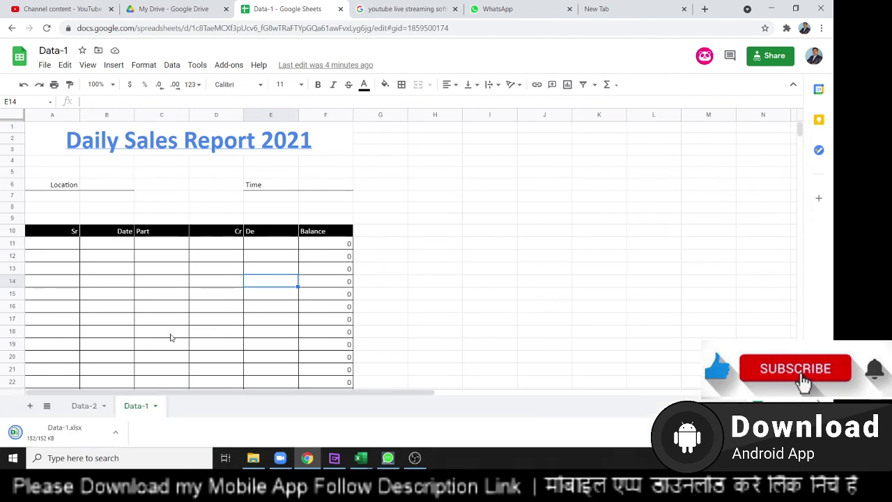
Minimise all windows with Win+D to reveal the desktop
{"action": "key", "text": "super+d"}
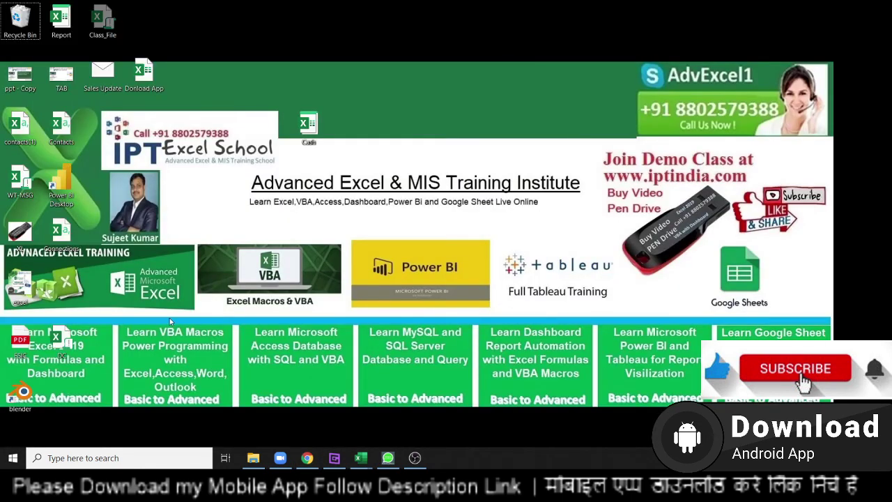